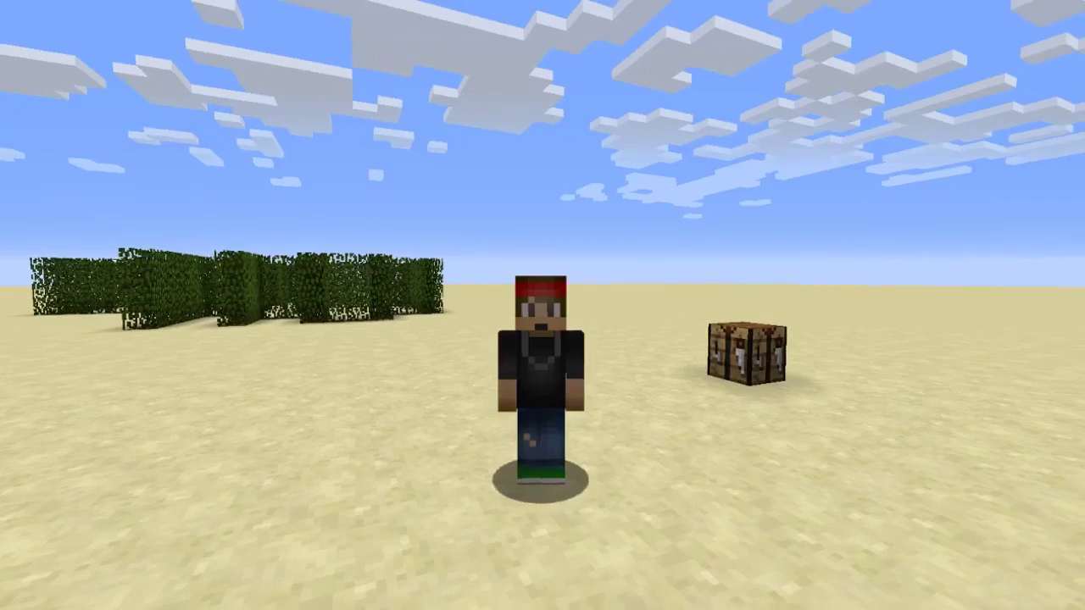
- Switch to first-person view and examine the blank sign on the sand up close with an empty hand
key(F5)
scroll(543, 305, up, 1)
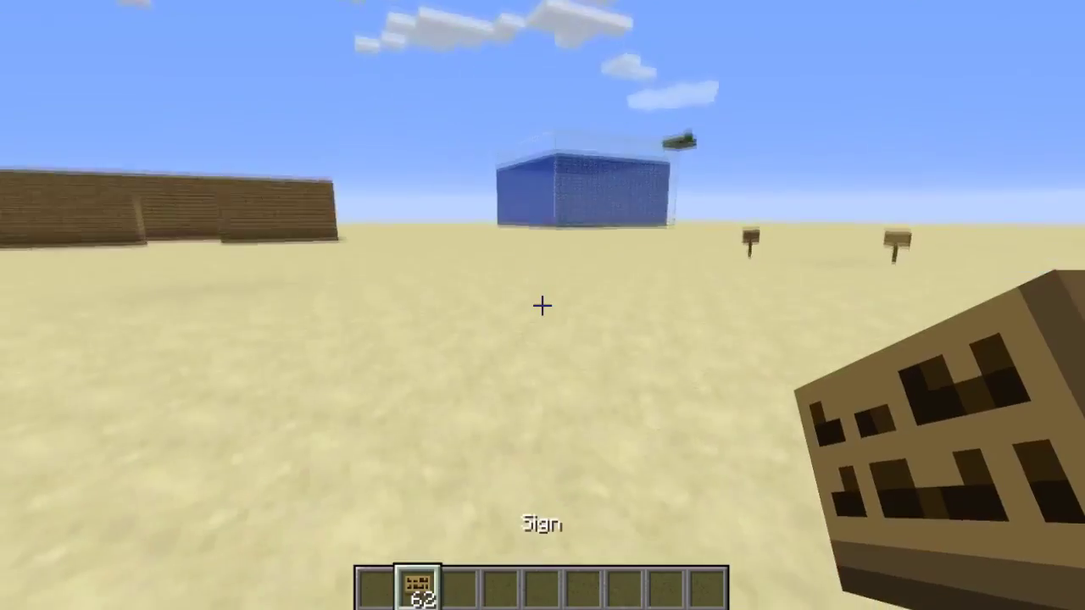
key(w)
key(space)
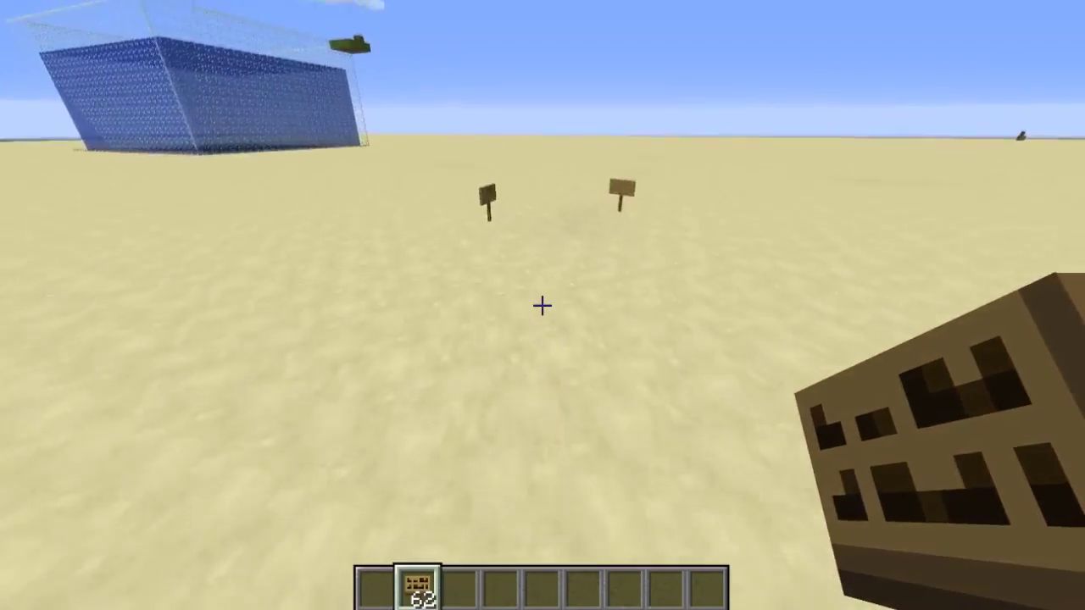
click(543, 305)
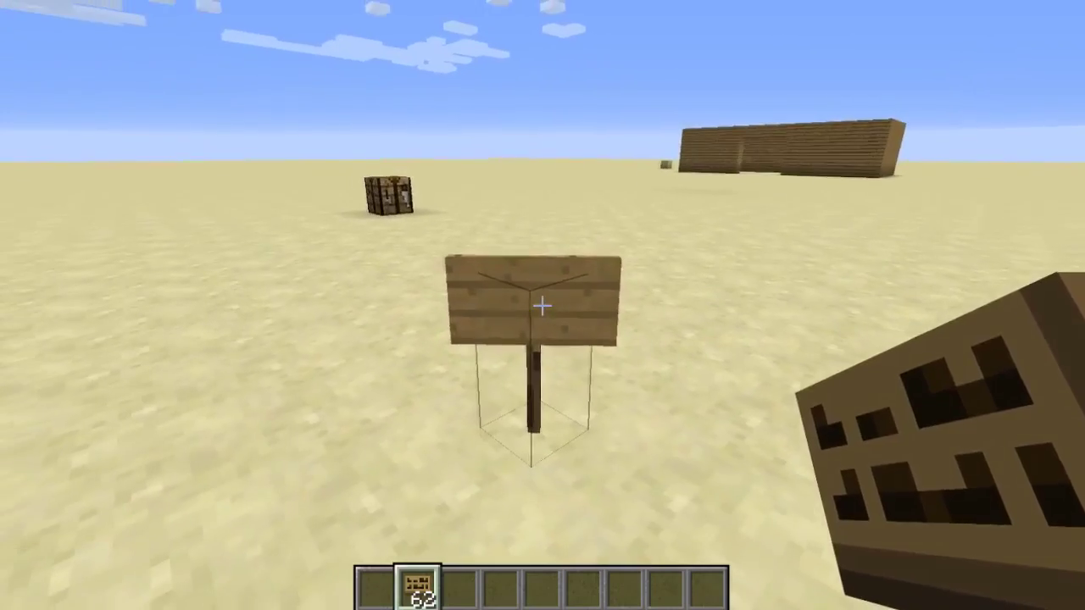
key(3)
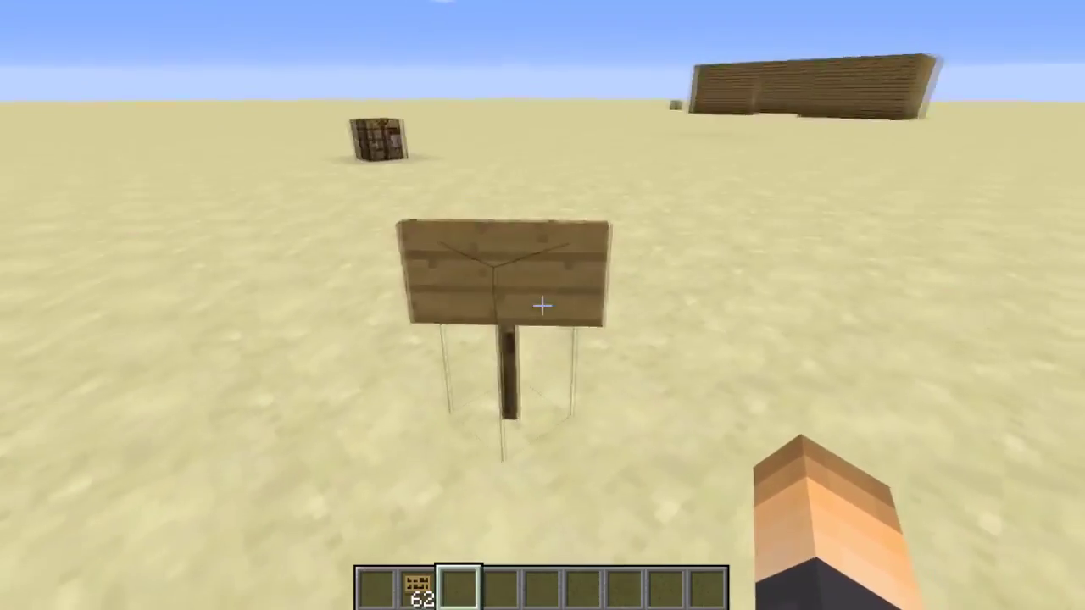
key(c)
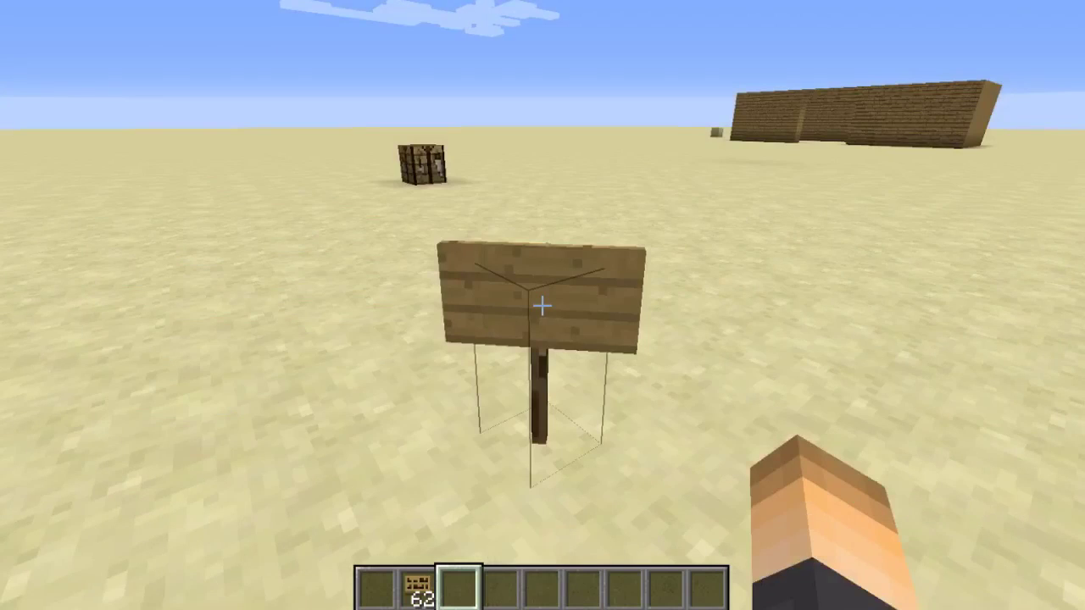
key(s)
key(w)
key(space)
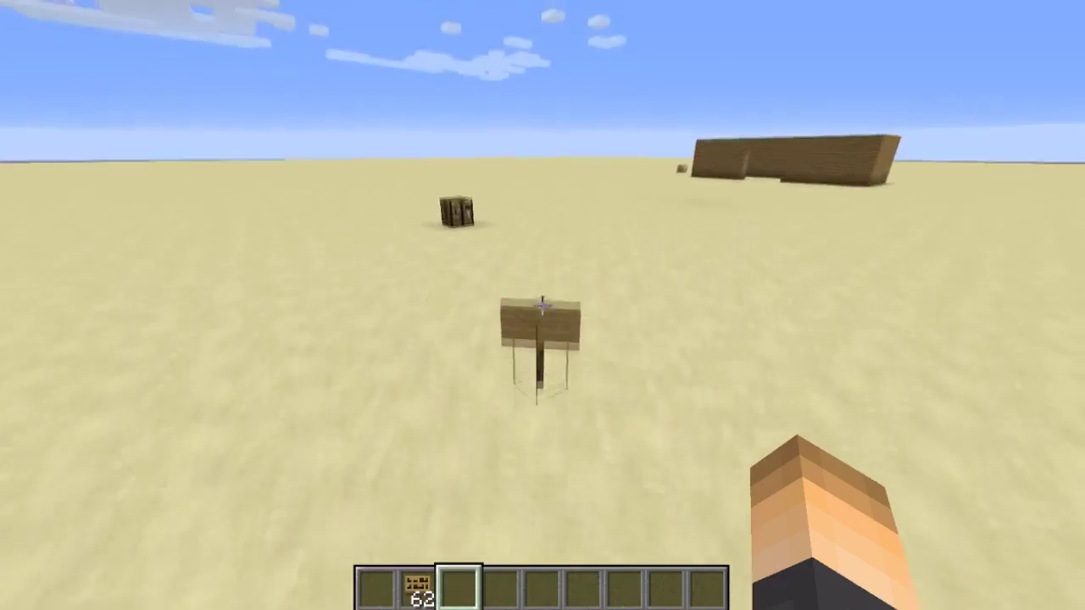
- Walk around to the [test] sign and read the scoreboard it displays, looking at the sign and away from it
key(w)
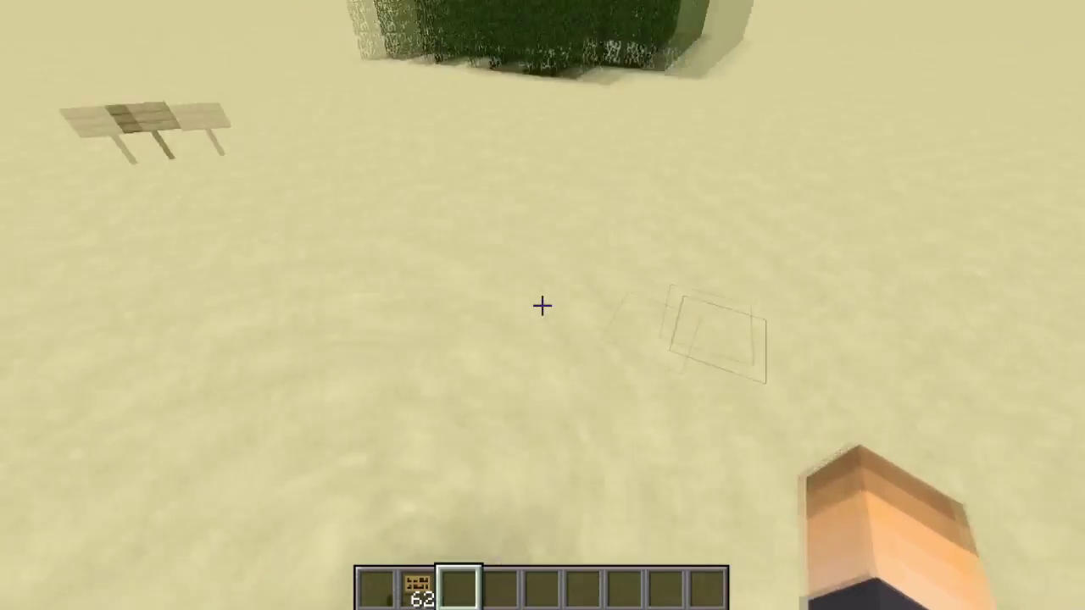
key(w)
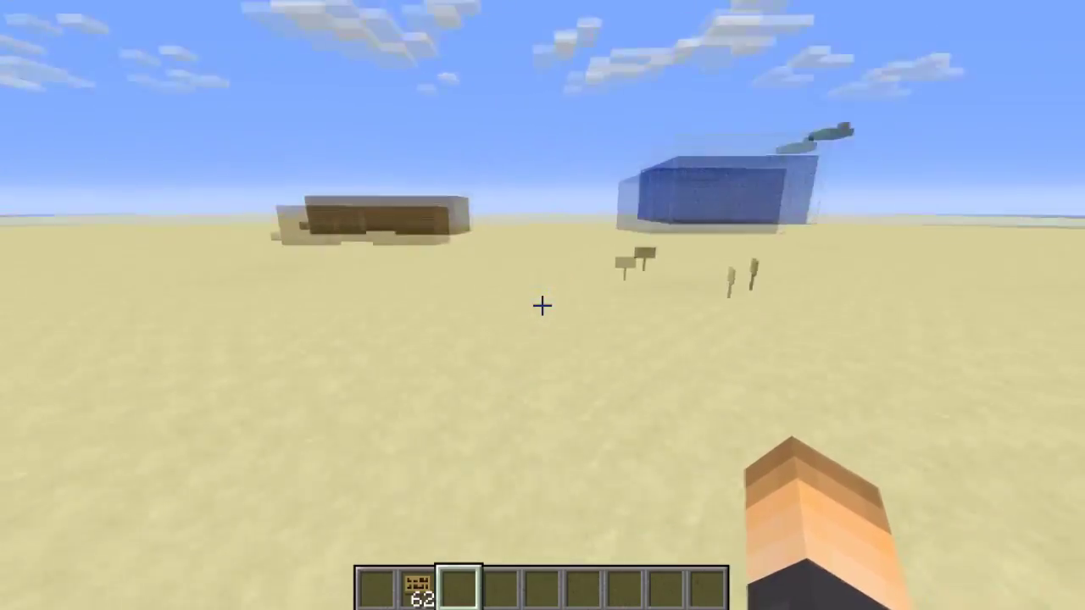
key(w)
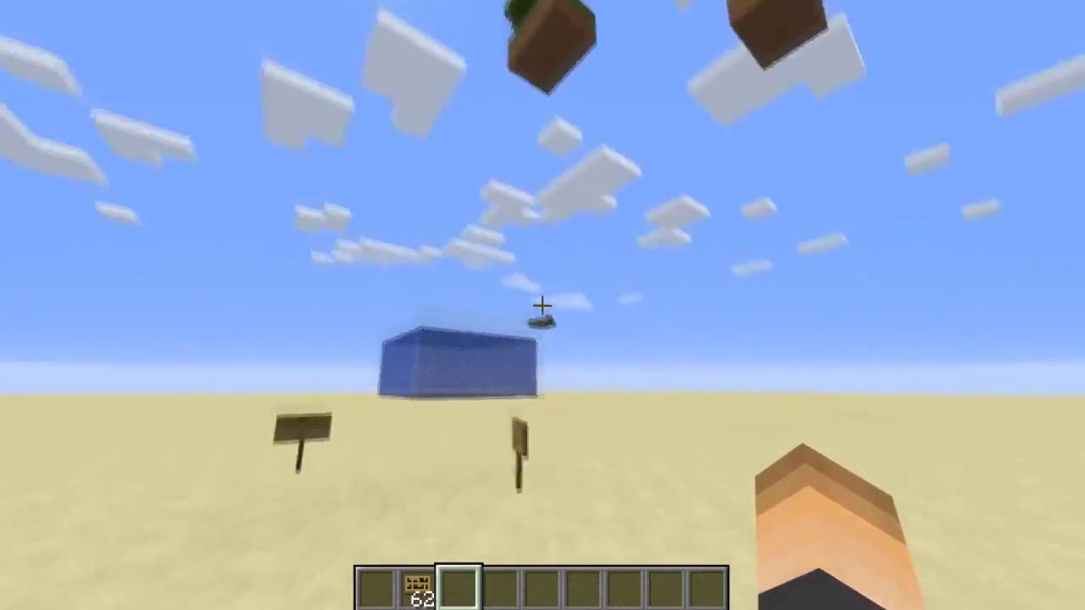
key(w)
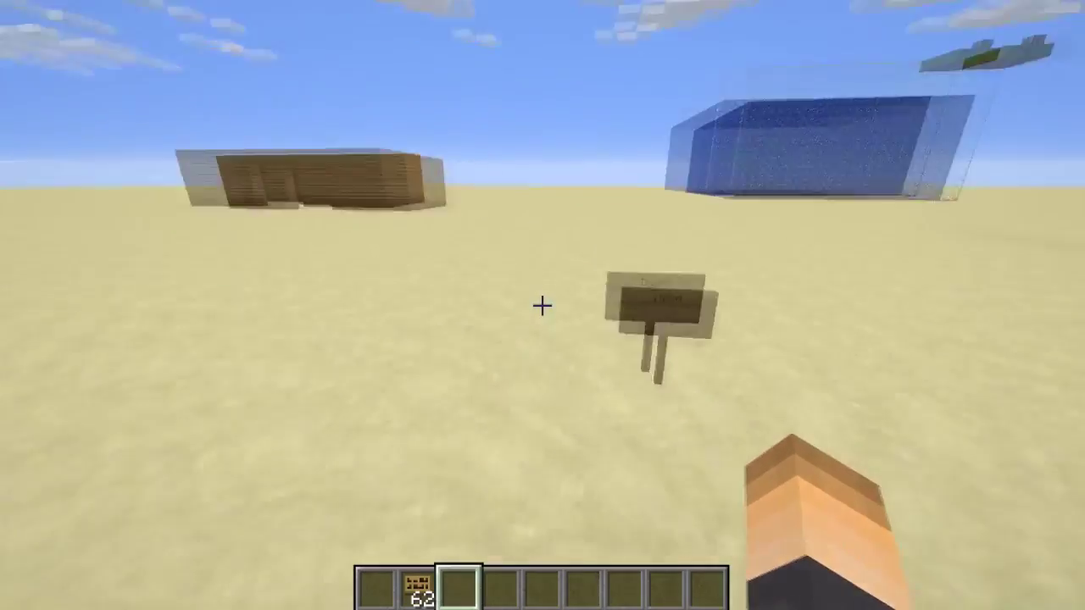
key(w)
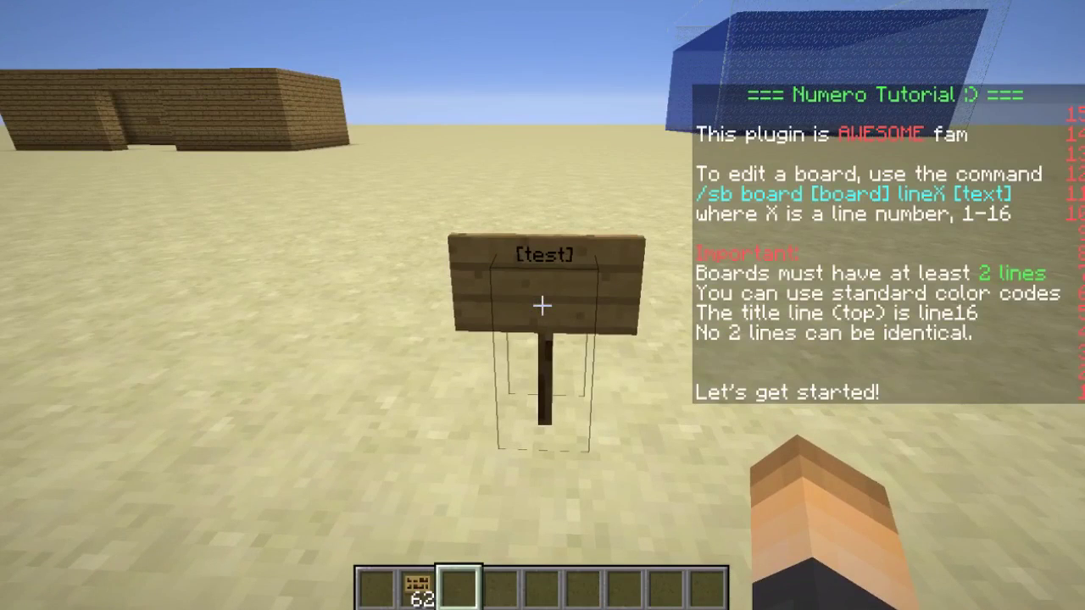
key(w)
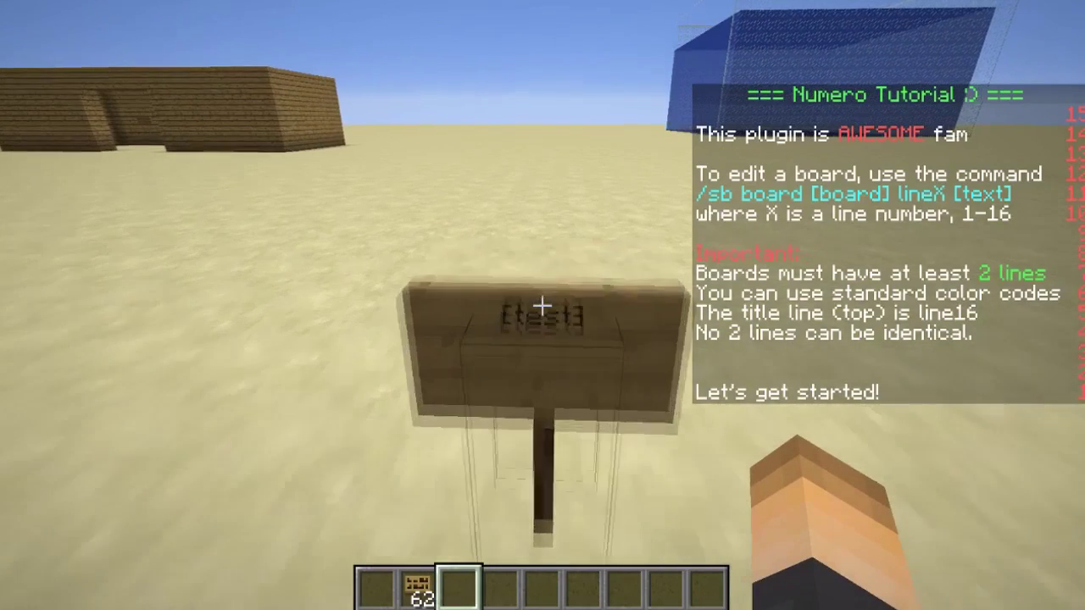
key(s)
key(w)
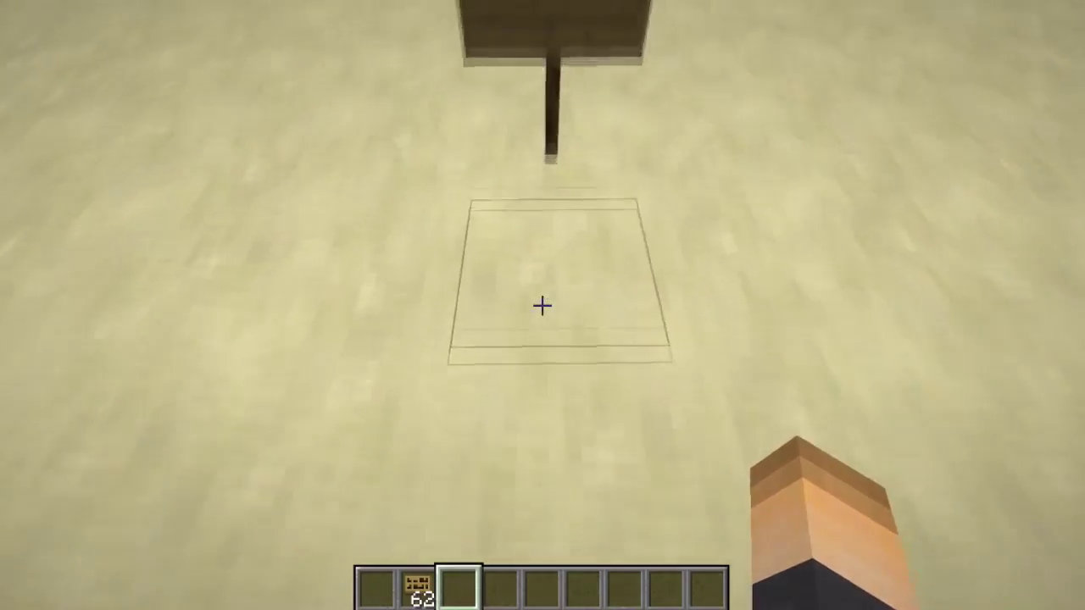
key(s)
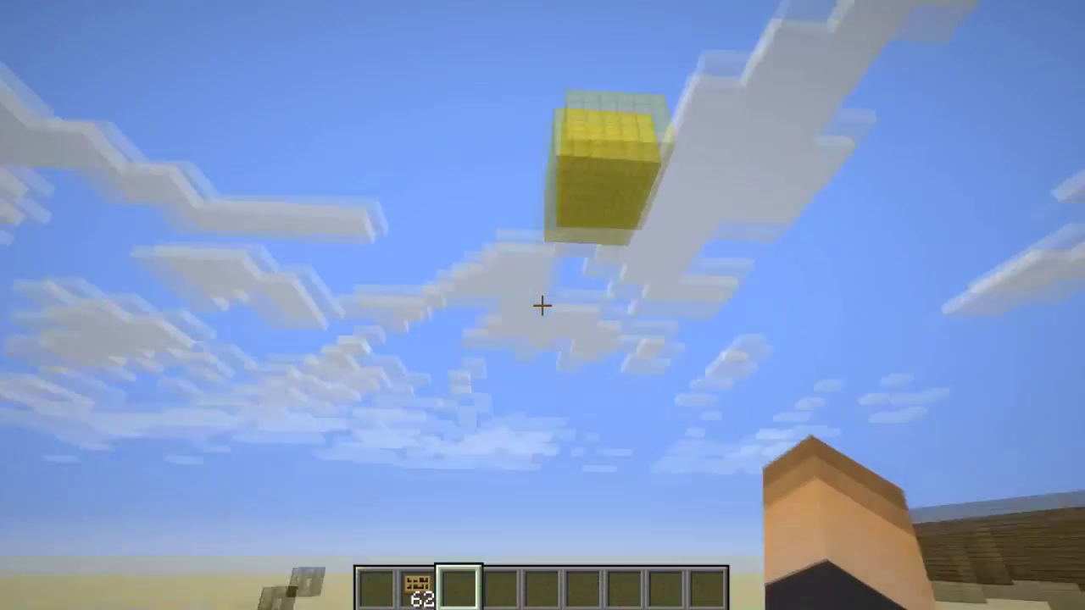
key(w)
scroll(543, 305, up, 1)
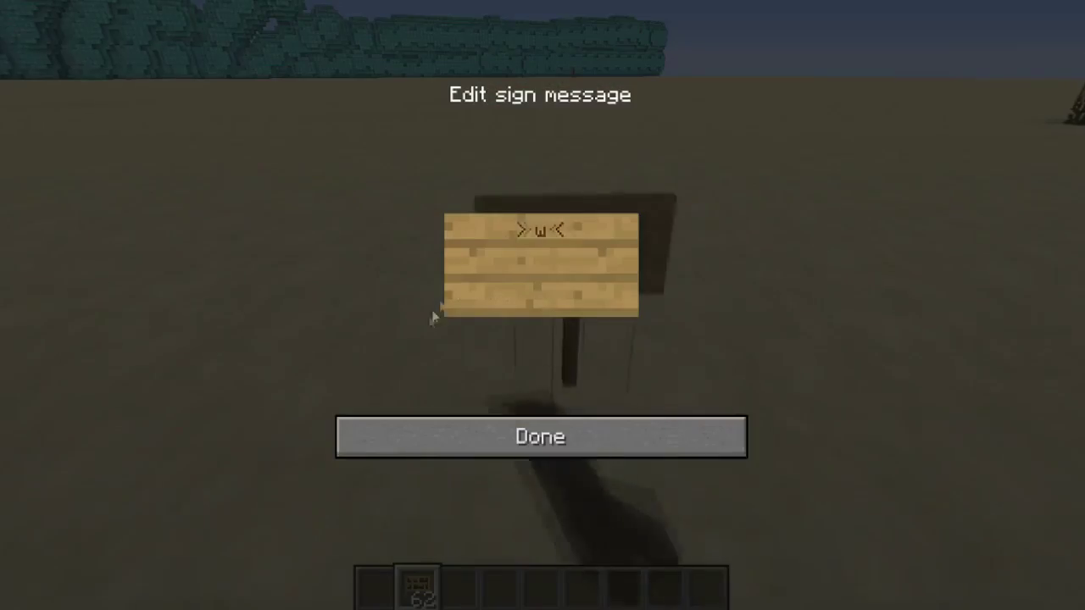
text(wwwwwww)
click(575, 434)
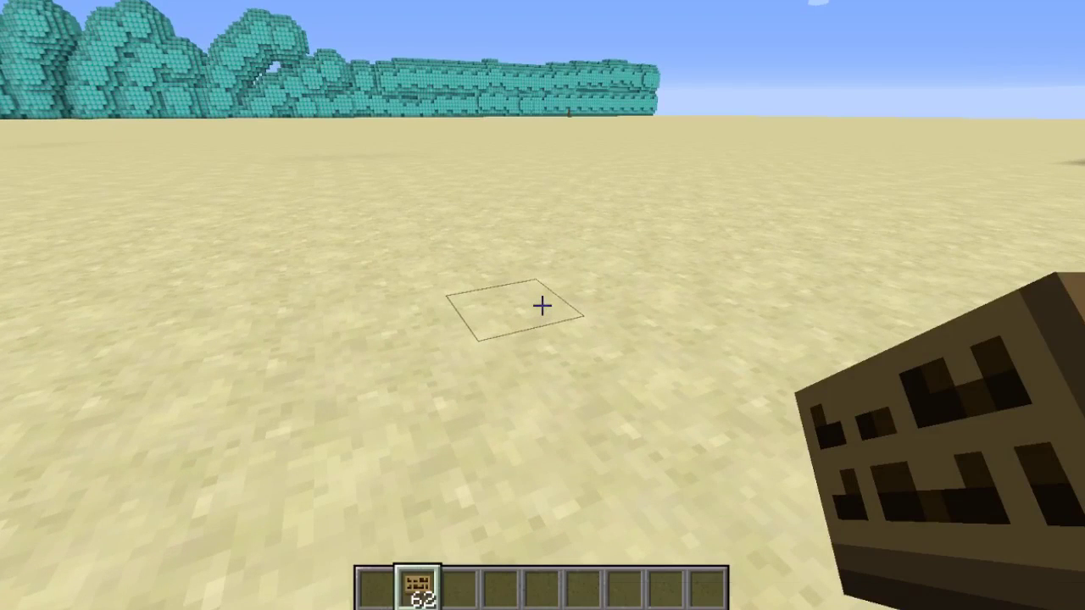
- Try to create a new scoreboard with the command /sb board new test2
text(/sb)
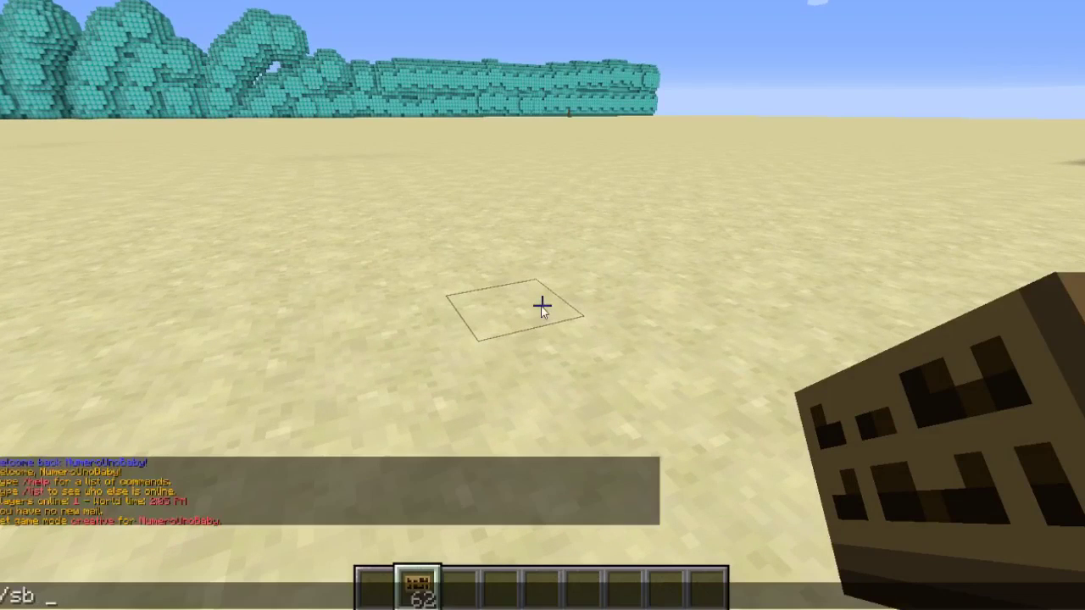
text( board new)
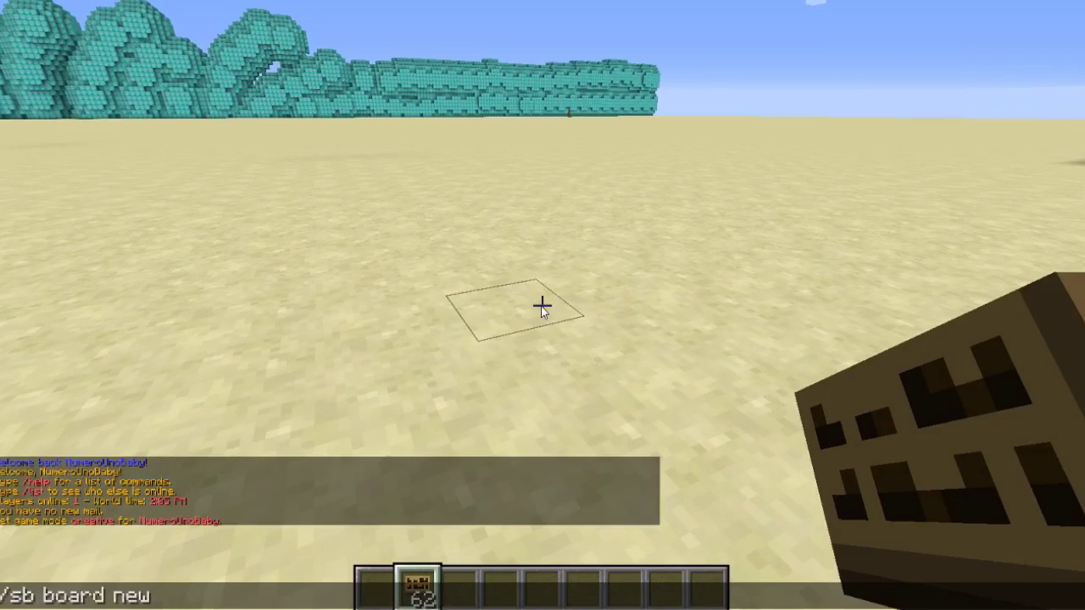
text( test2)
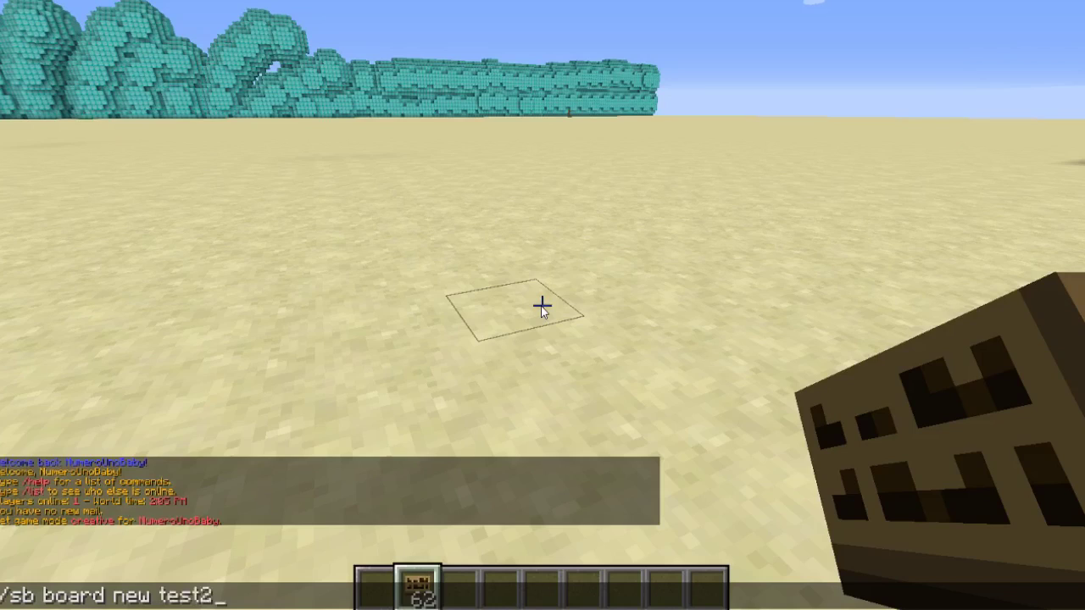
key(Return)
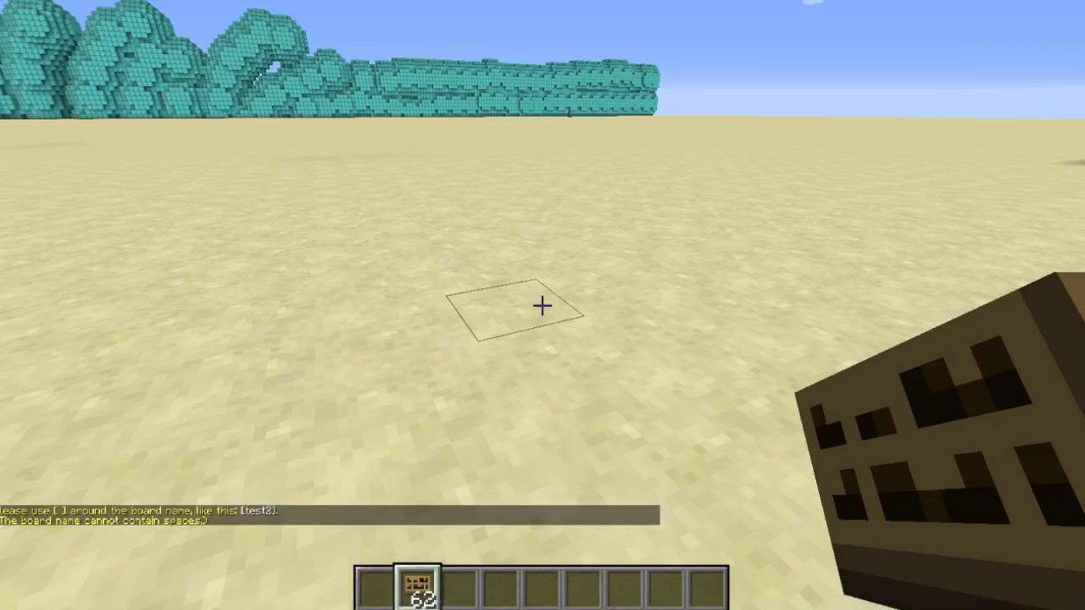
- Create the scoreboard with its name in square brackets, using the command /sb board new [test2]
key(t)
key(Up)
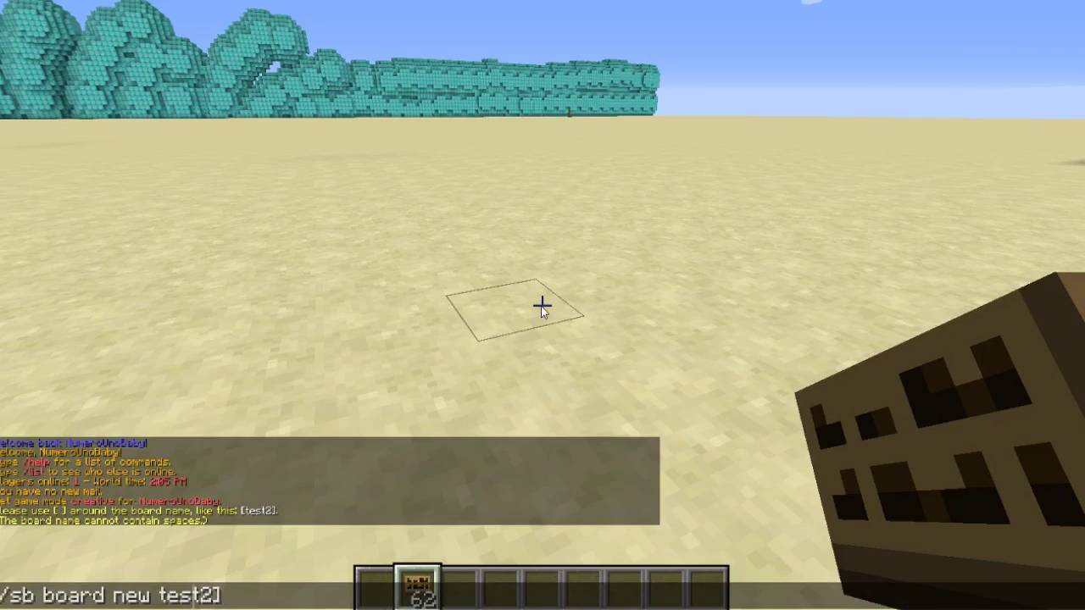
text([)
key(Return)
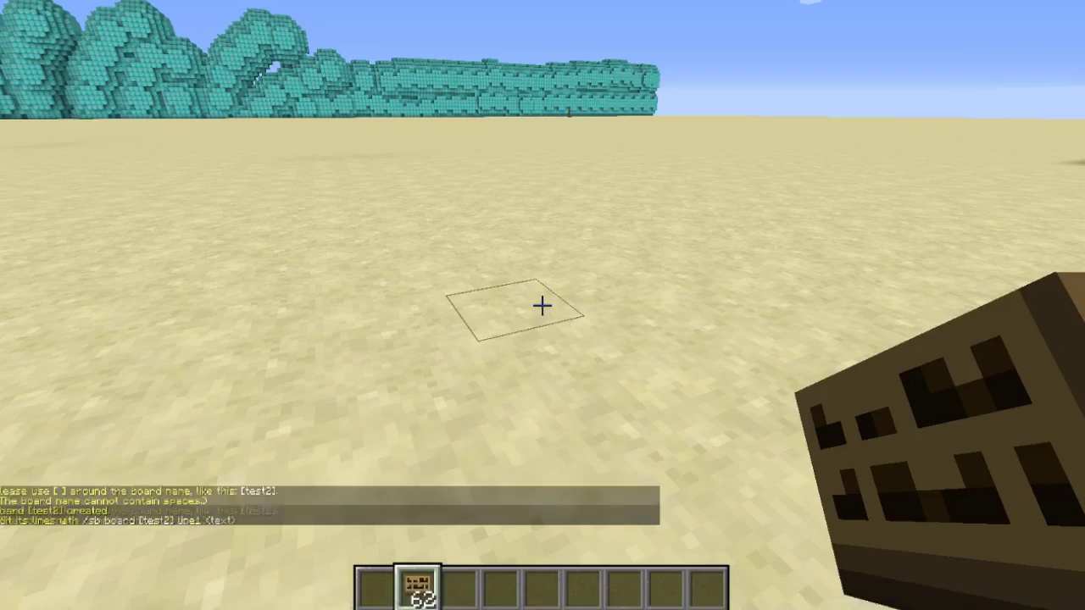
- Place a sign on the sand with [test2] on its first line, and switch to an empty hand
key(s)
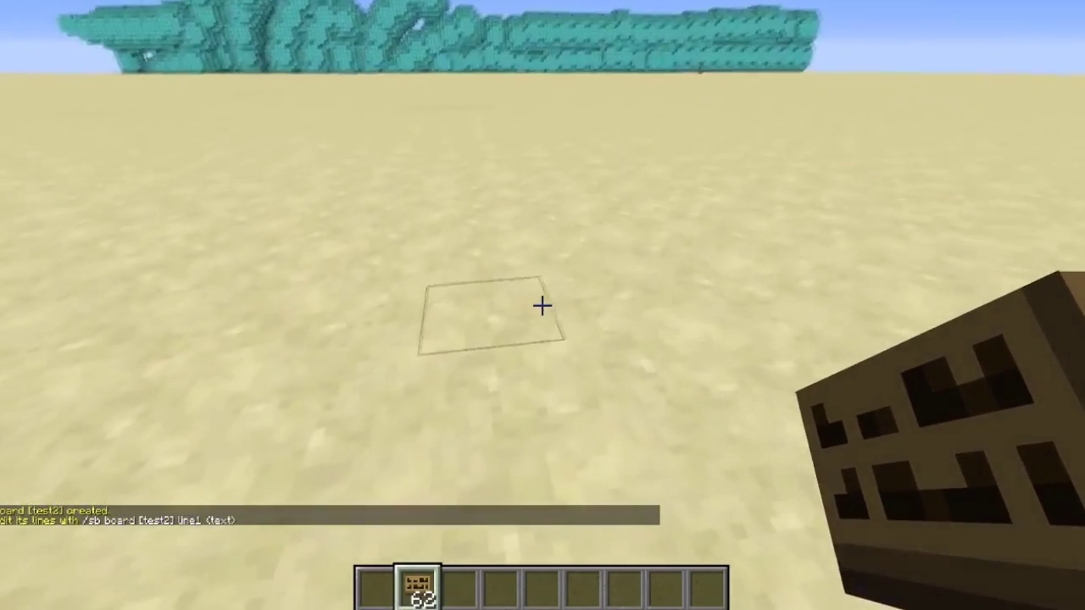
right_click(542, 305)
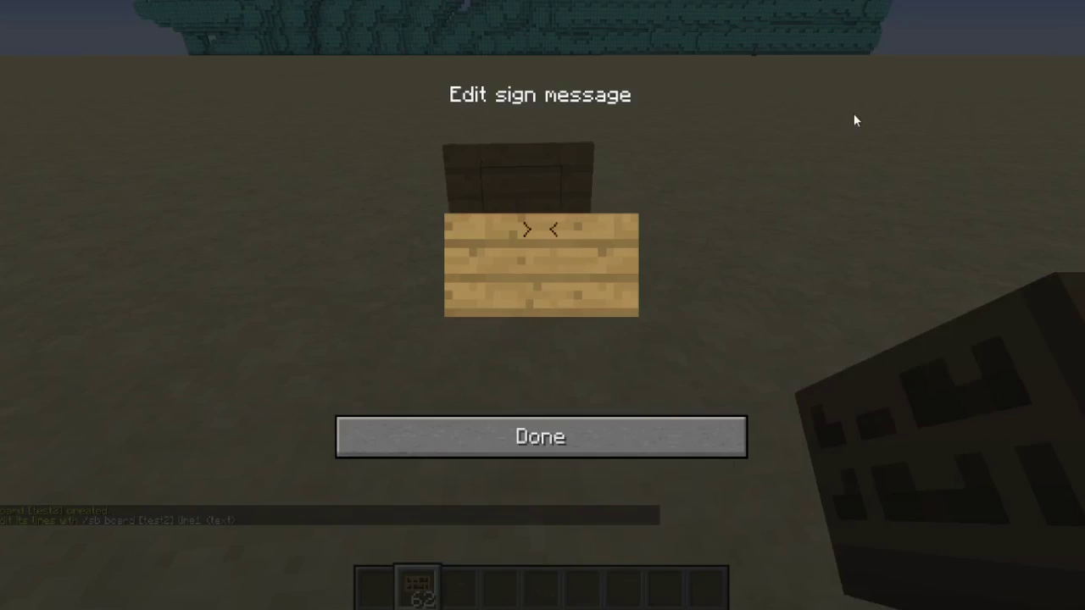
text([test])
key(BackSpace)
text(2])
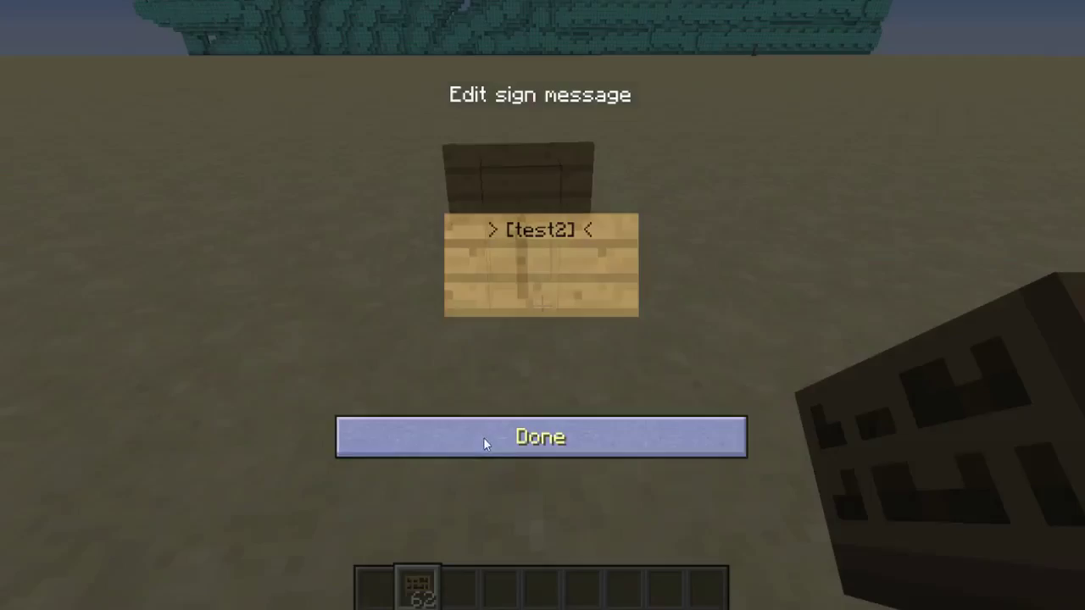
click(483, 438)
scroll(543, 305, down, 1)
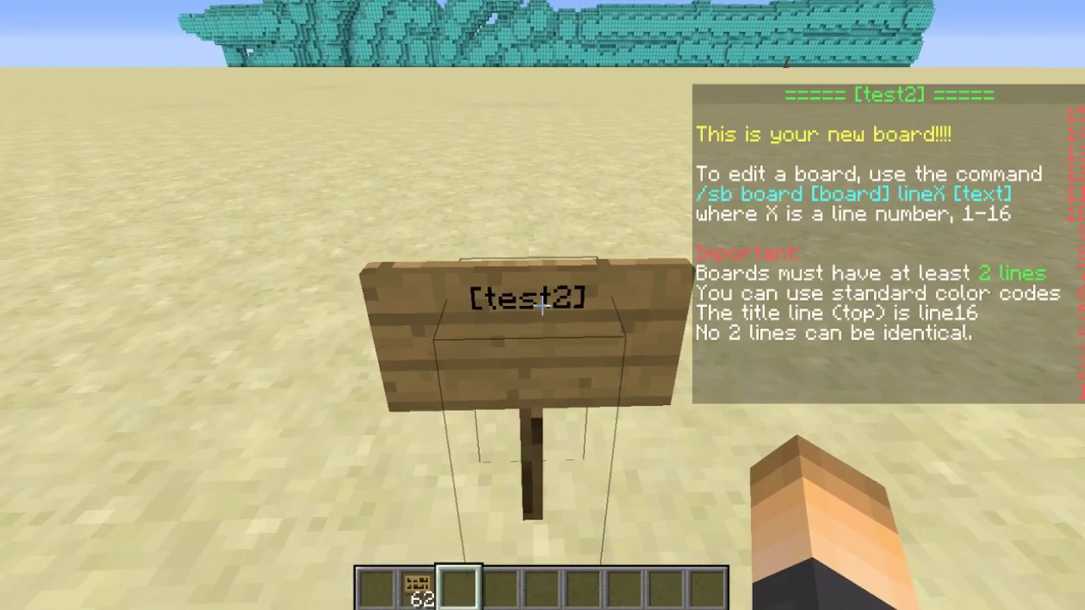
- Try to change the new board's title with the command /sb board [test2] line 16 &b==========TUT===
key(s)
key(w)
key(slash)
text(sb board [)
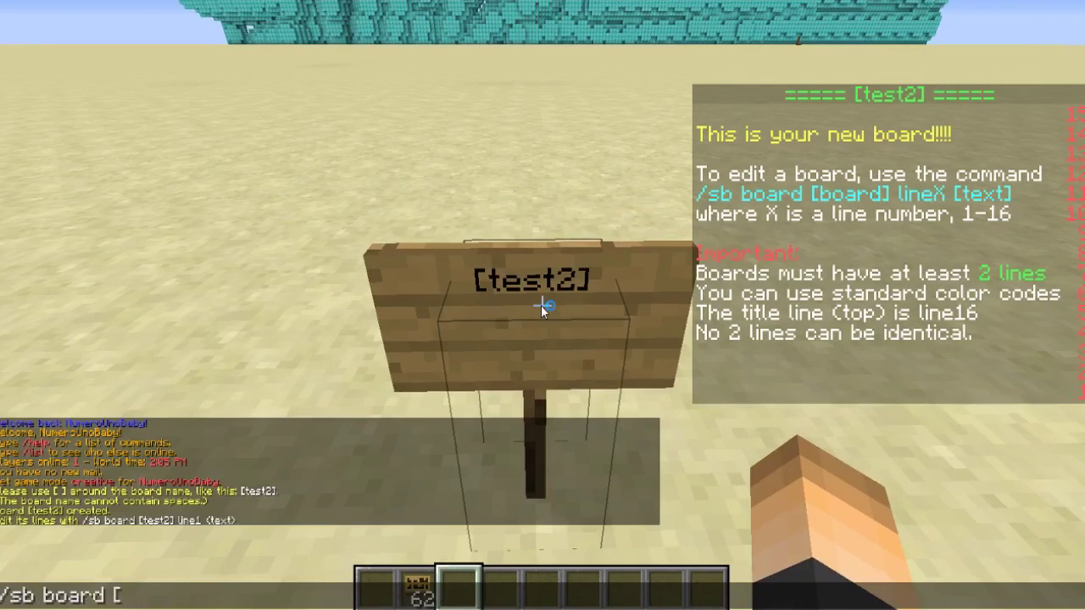
text(test2])
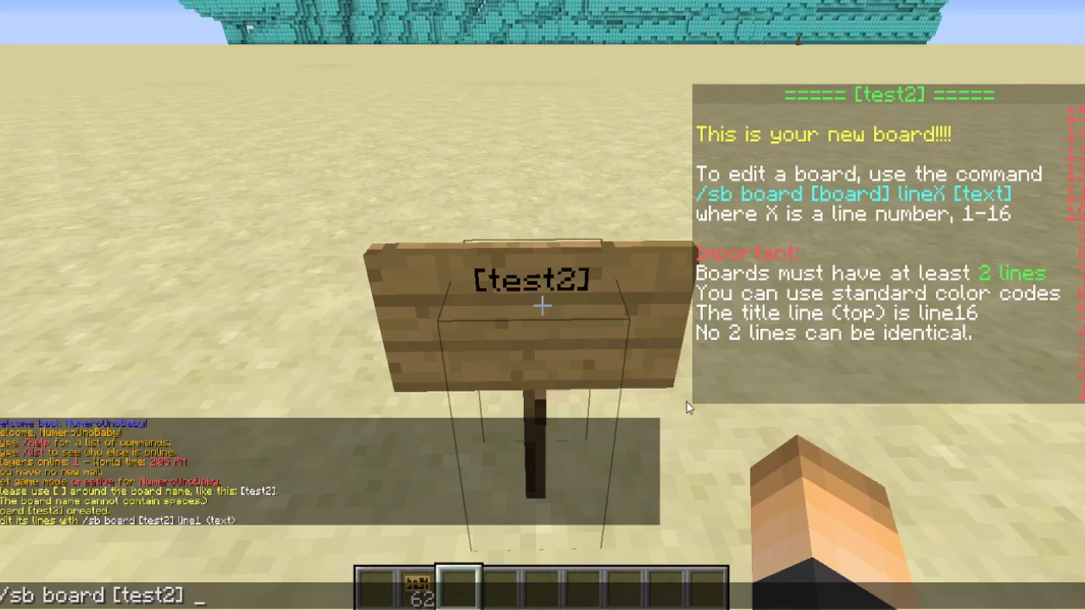
text(line 16 )
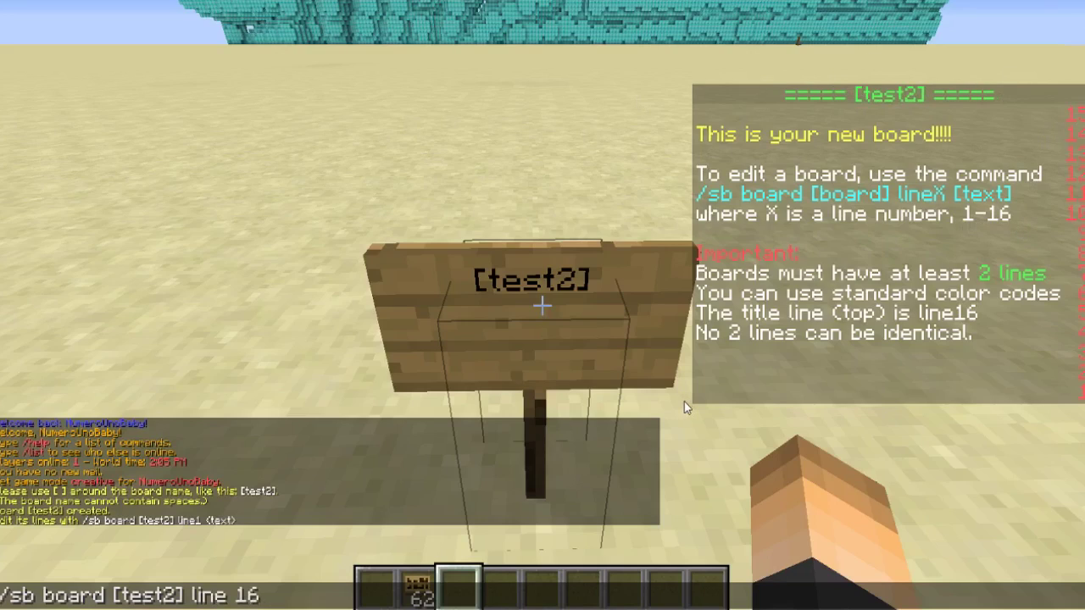
text(&b===)
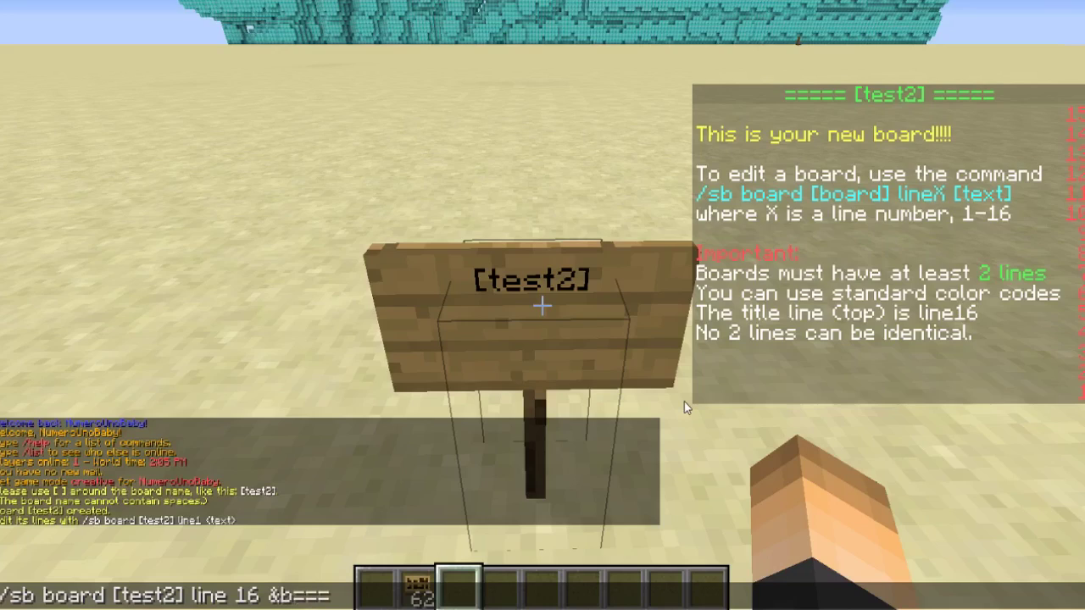
text(==========)
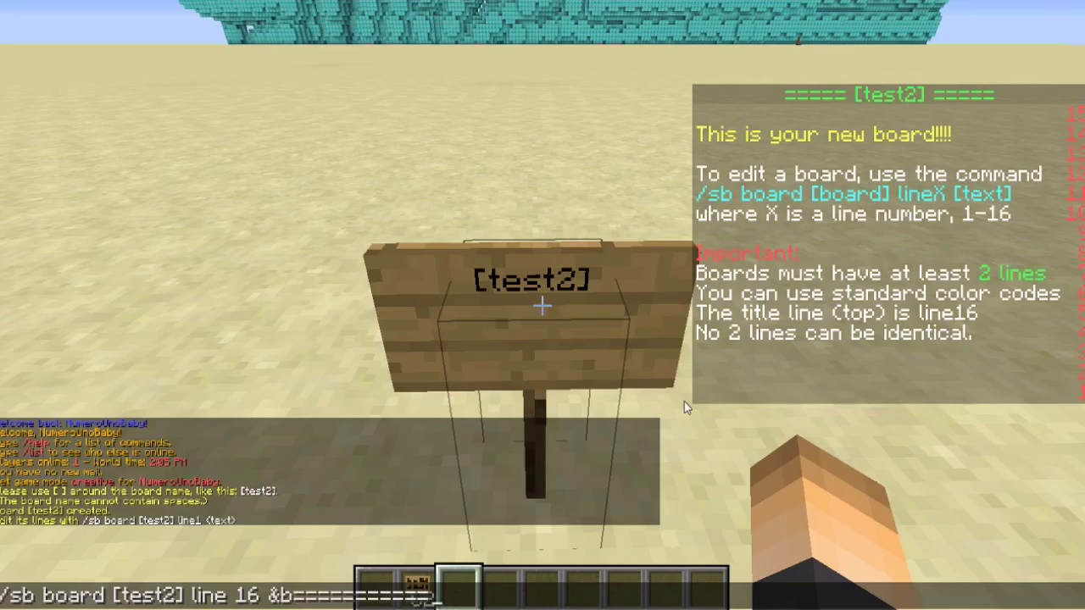
text(TUT===)
key(Return)
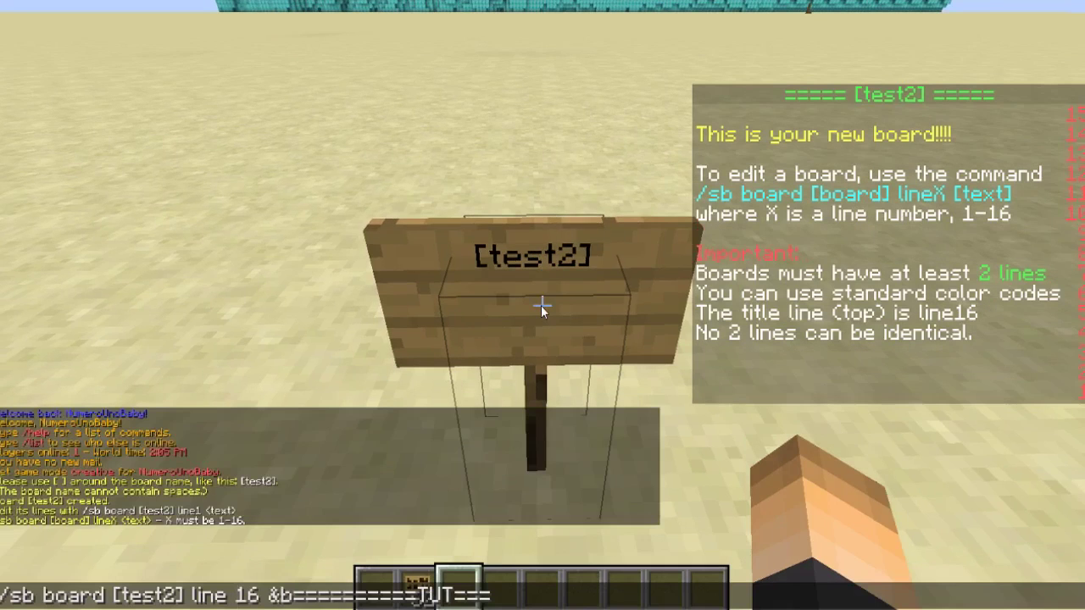
- Set the board's title line with the corrected command /sb board [test2] line16 &b==========TUT===, and view the sign from further back
key(BackSpace)
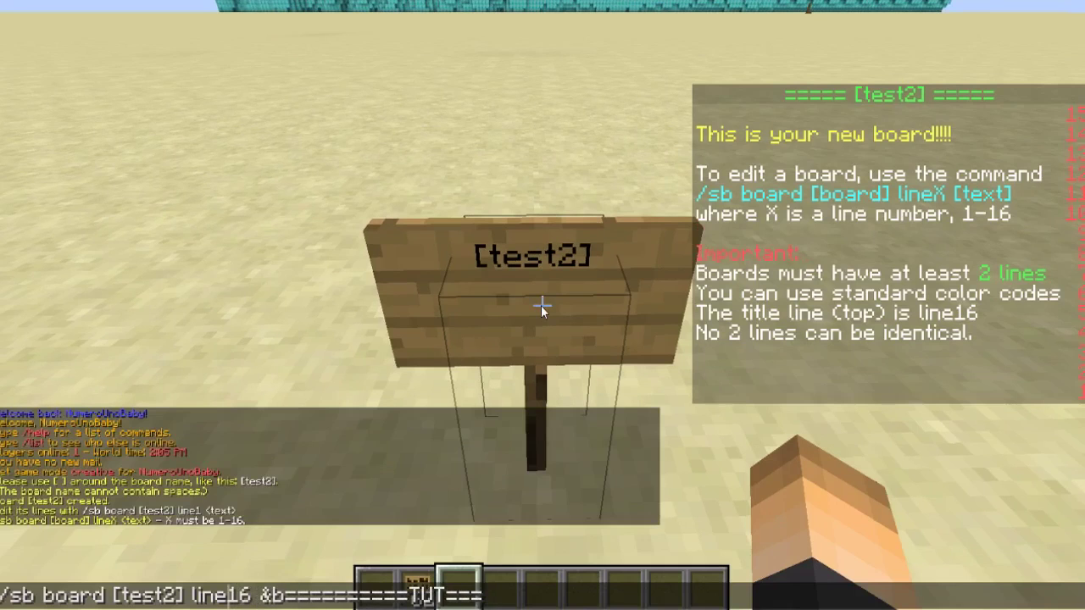
key(Return)
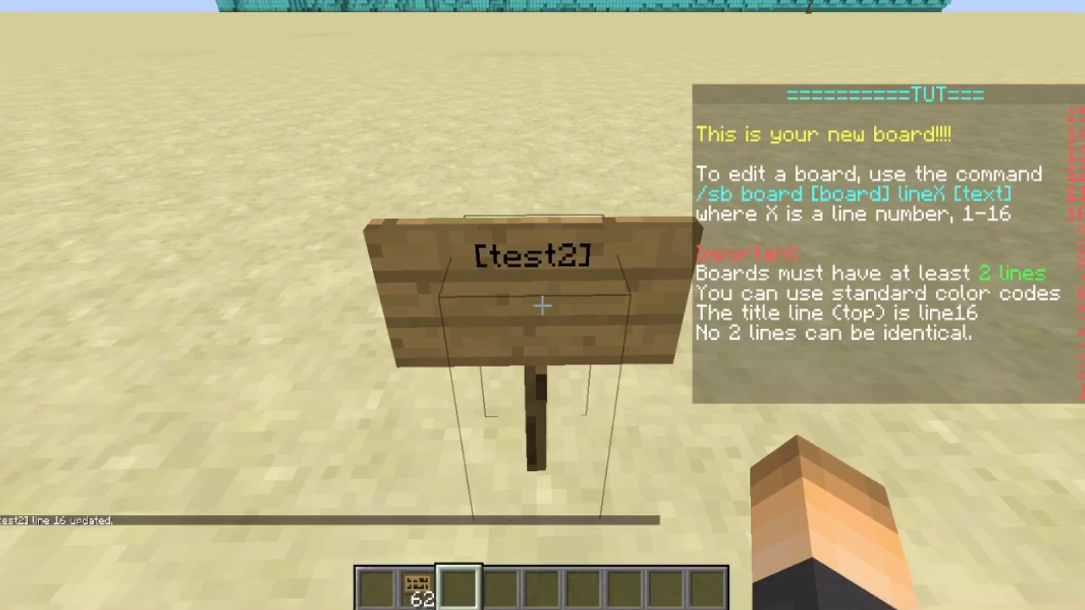
key(s)
key(w)
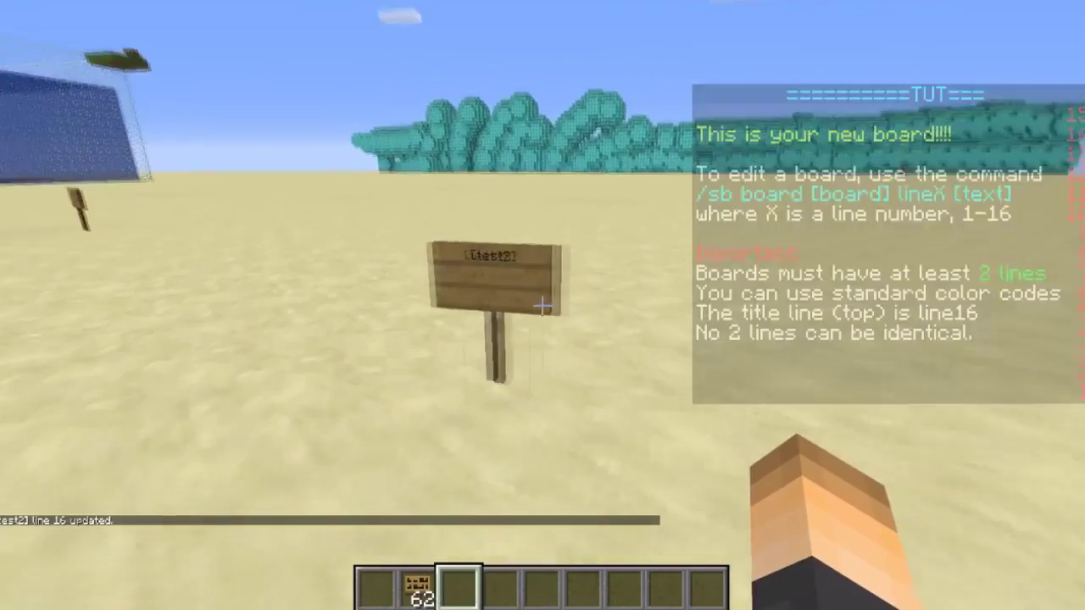
- Set line 14 of the board to green text with the command /sb board [test2] line14 &aDROP A LIKE
key(w)
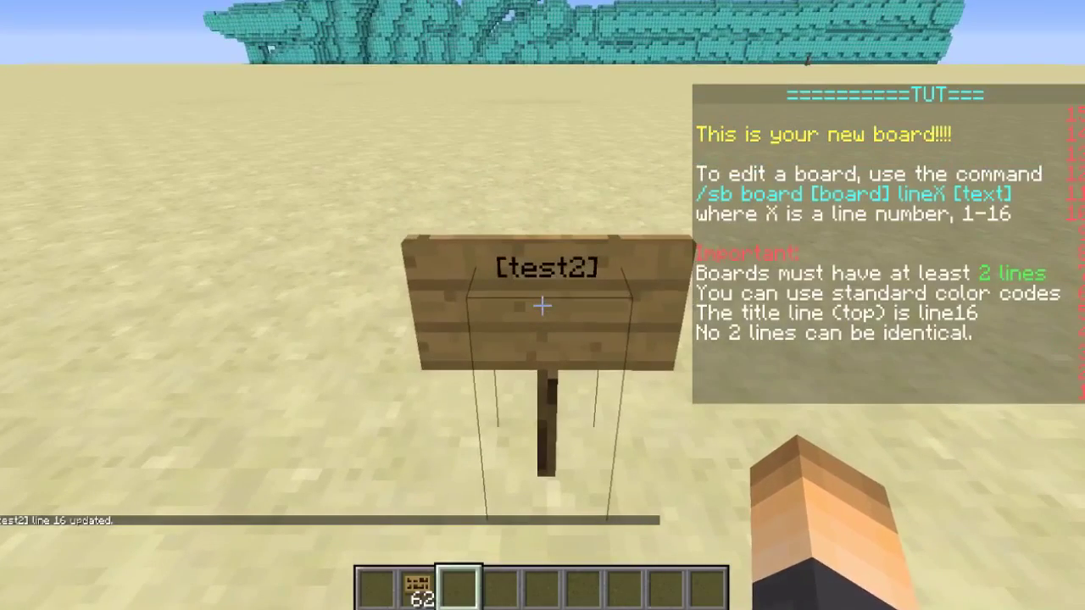
key(w)
key(s)
key(w)
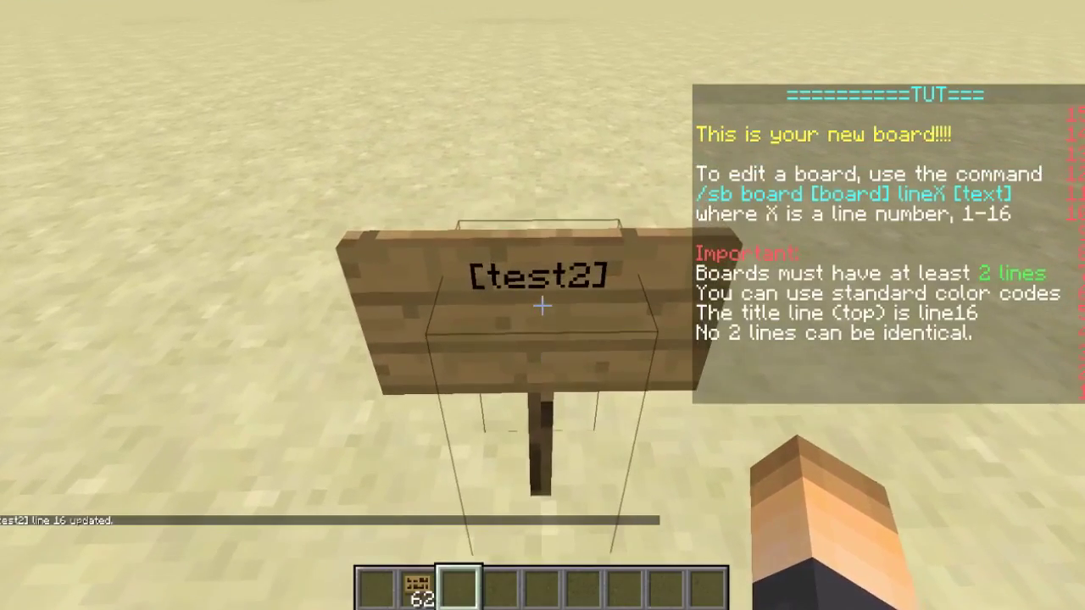
key(slash)
text(sb board [test2] line16 &b==========TUT===)
key(BackSpace)
key(BackSpace)
key(BackSpace)
key(BackSpace)
key(BackSpace)
key(BackSpace)
key(BackSpace)
key(BackSpace)
key(BackSpace)
key(BackSpace)
key(BackSpace)
key(BackSpace)
key(BackSpace)
key(BackSpace)
key(BackSpace)
key(BackSpace)
key(BackSpace)
key(BackSpace)
key(BackSpace)
key(BackSpace)
key(BackSpace)
key(BackSpace)
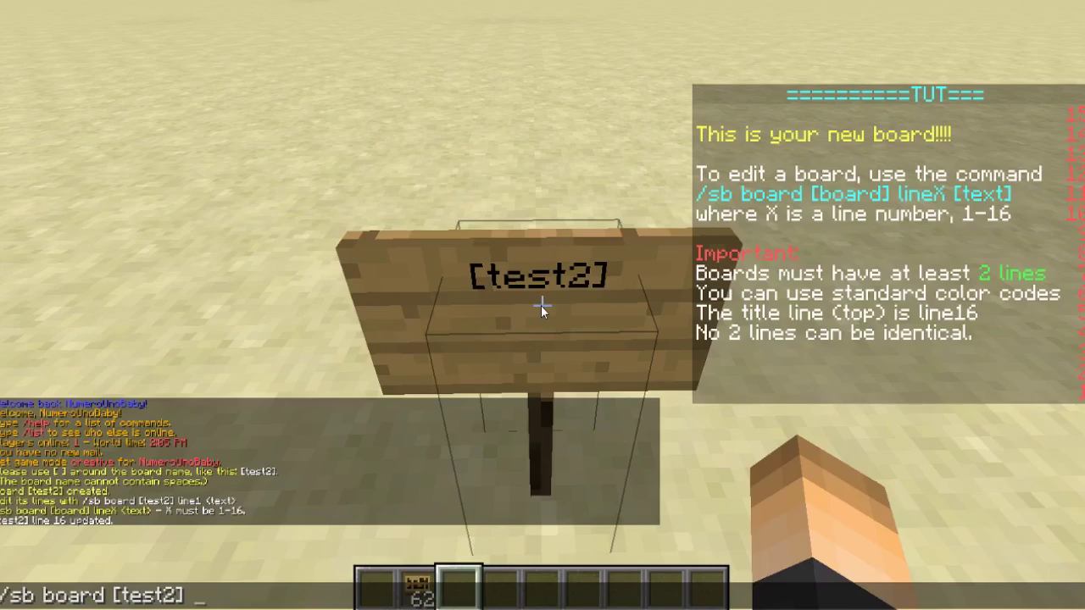
text(line)
key(BackSpace)
text(14)
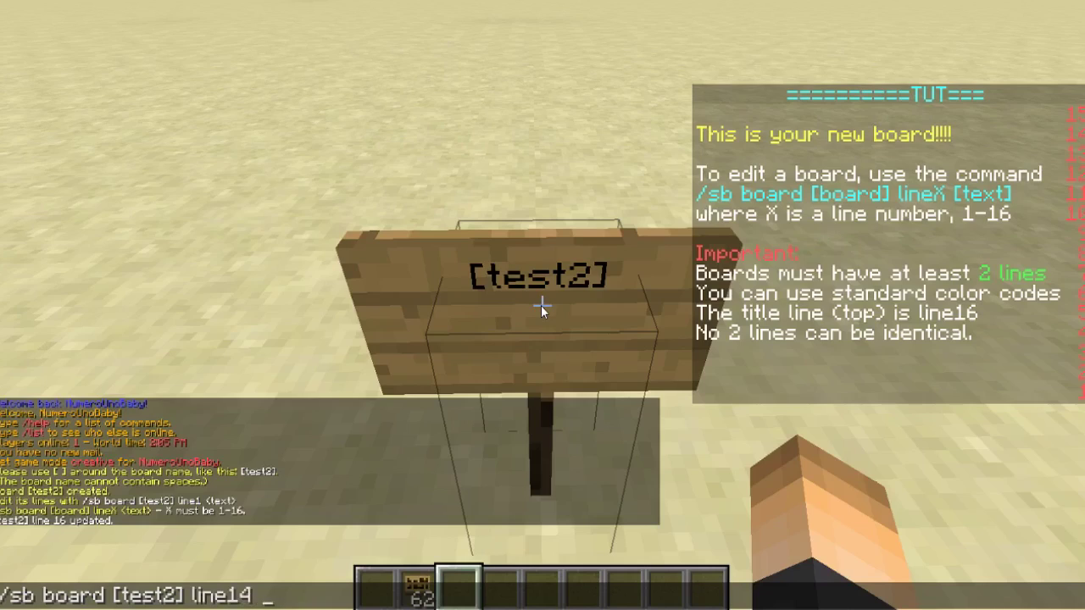
text( &aDROP)
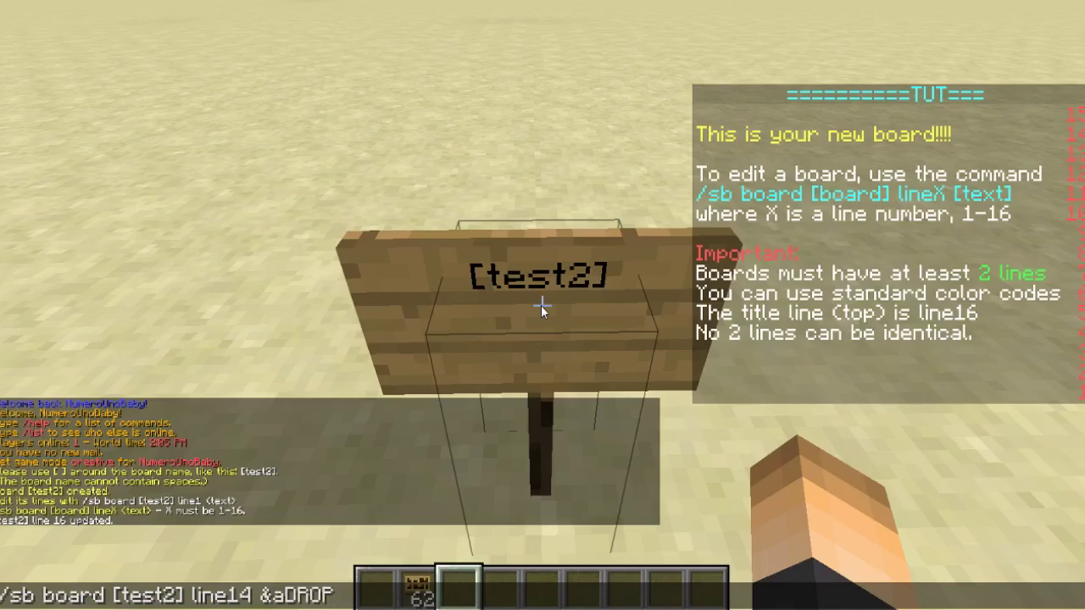
text( A LIKE)
key(BackSpace)
text(KE)
key(Return)
- Examine the updated scoreboard from around the [test2] sign, and look away from the sign to check the board's display
key(s)
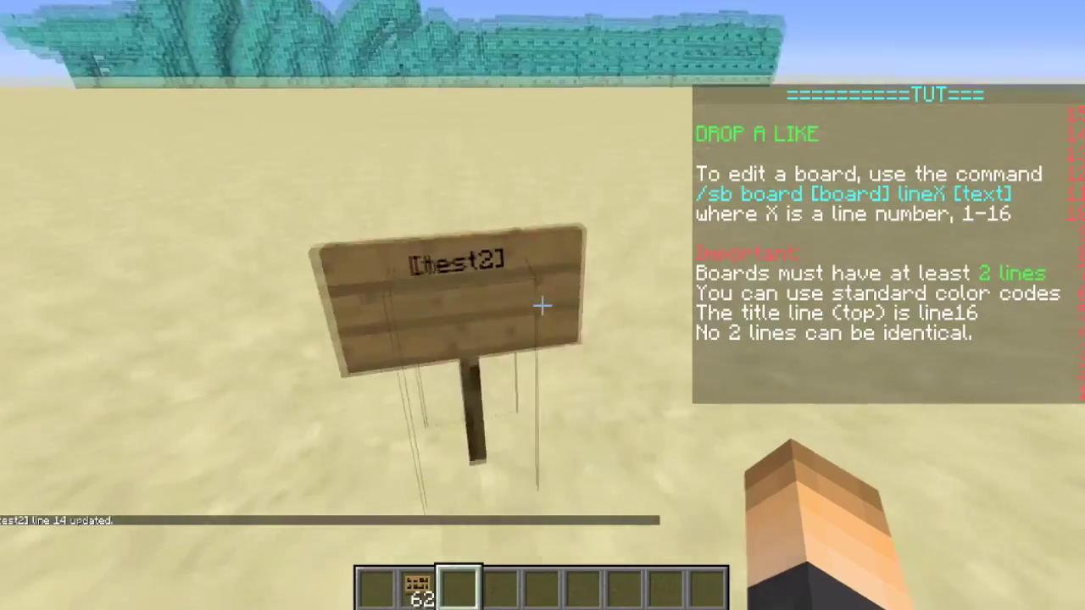
key(w)
key(s)
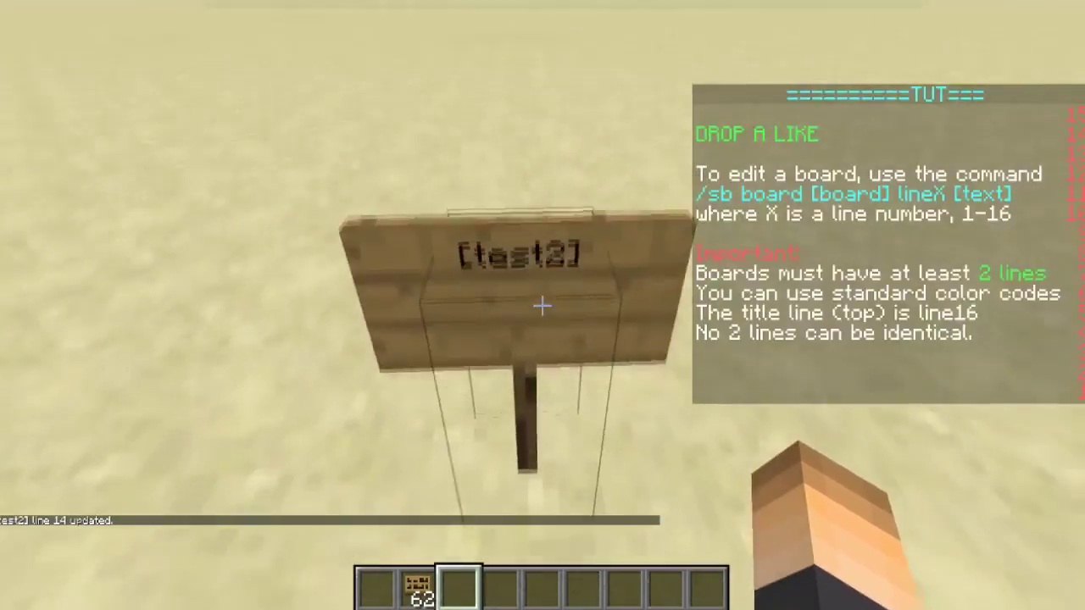
key(a)
key(d)
key(w)
key(d)
key(s)
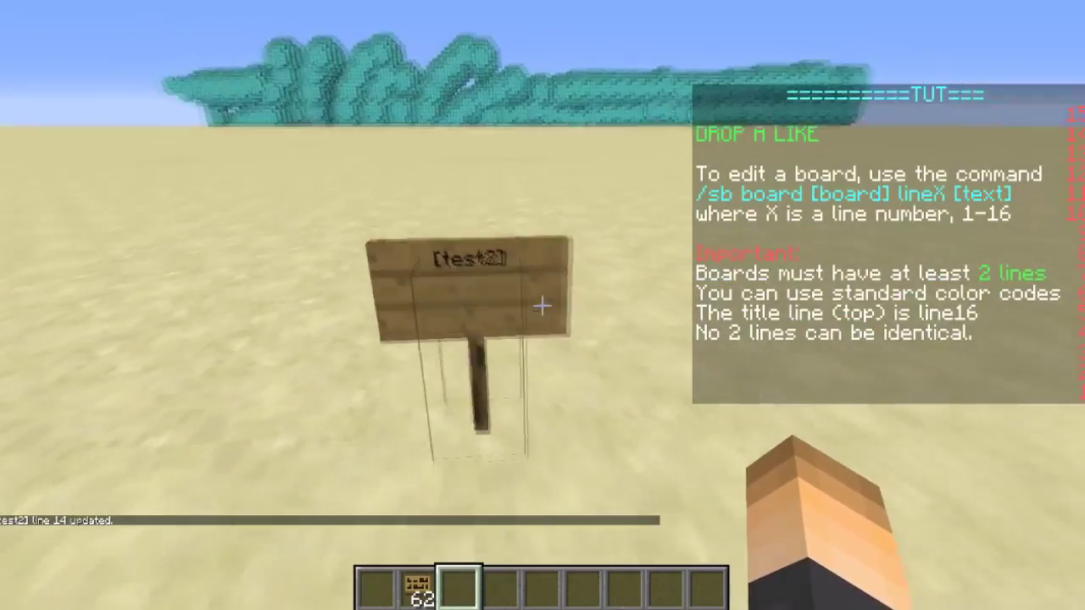
key(w)
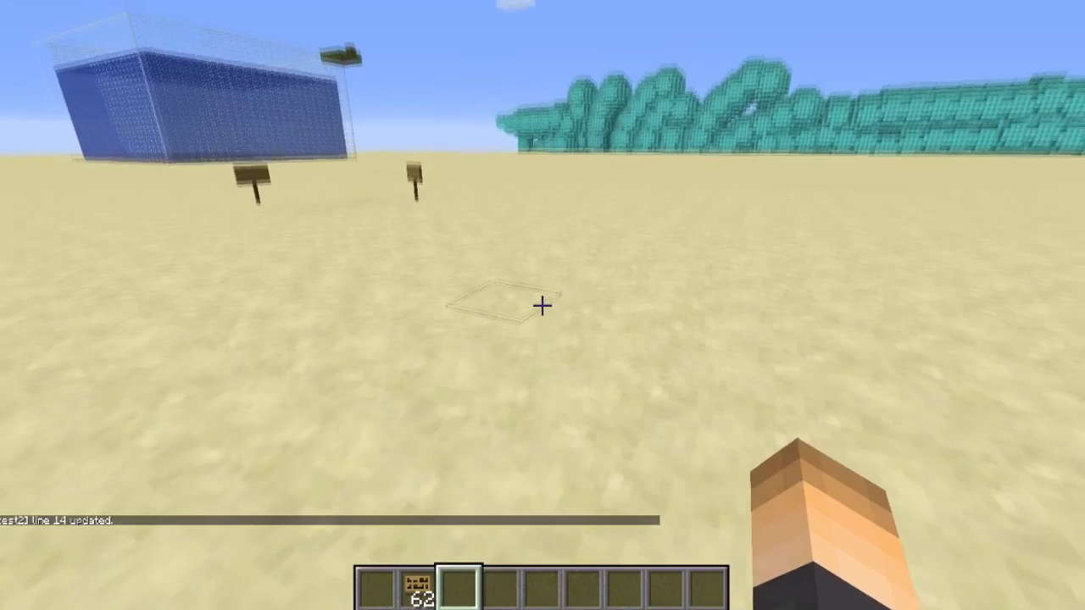
text(/s)
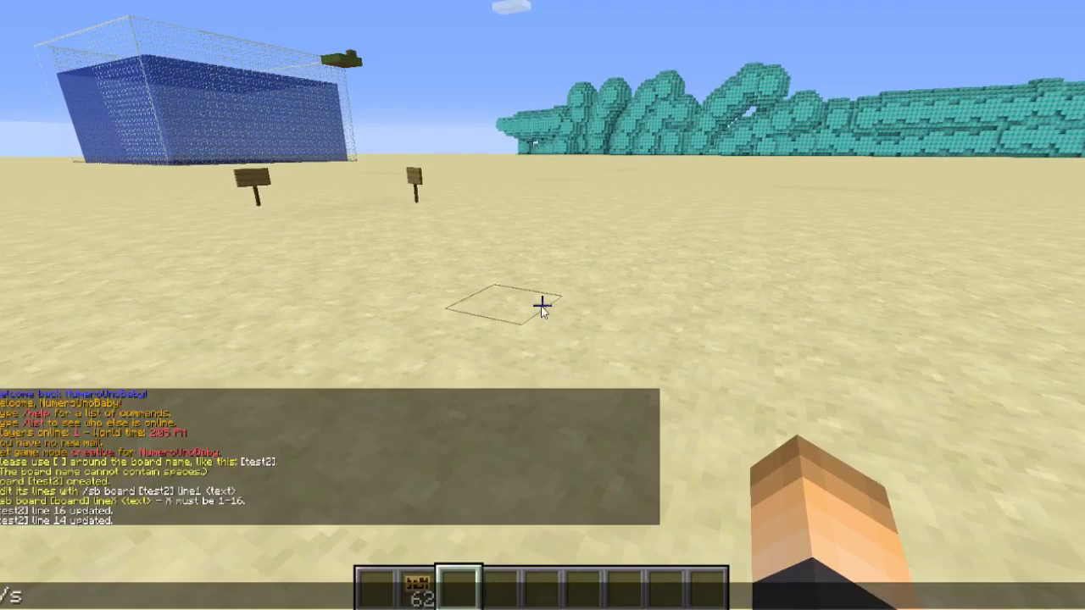
text(b entity attac)
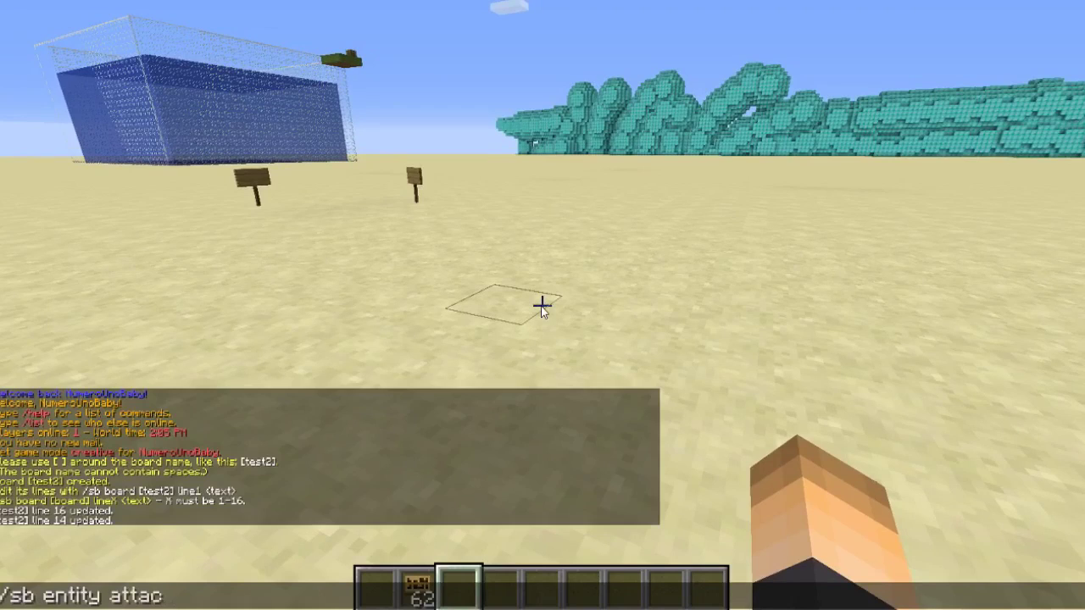
key(BackSpace)
text(tc)
key(BackSpace)
text(h)
key(BackSpace)
text(ch [test2])
key(BackSpace)
key(BackSpace)
key(BackSpace)
key(BackSpace)
key(BackSpace)
key(BackSpace)
key(BackSpace)
key(BackSpace)
key(BackSpace)
key(BackSpace)
key(BackSpace)
key(BackSpace)
key(BackSpace)
key(BackSpace)
key(BackSpace)
key(BackSpace)
key(BackSpace)
key(BackSpace)
key(BackSpace)
key(BackSpace)
key(Escape)
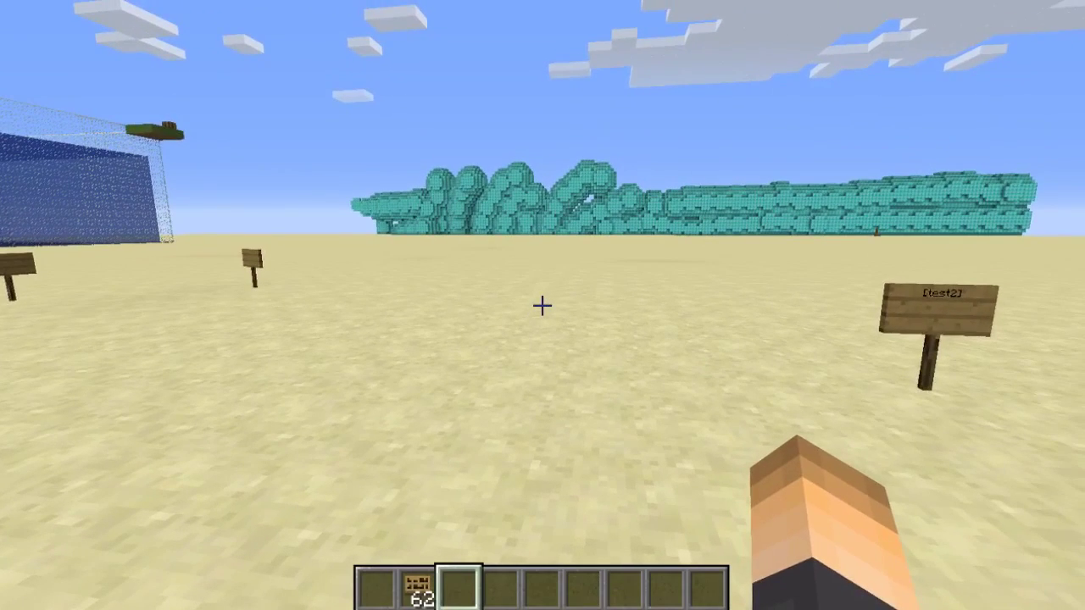
- Hide the game interface and switch to the third-person view from behind the character
key(F1)
key(F5)
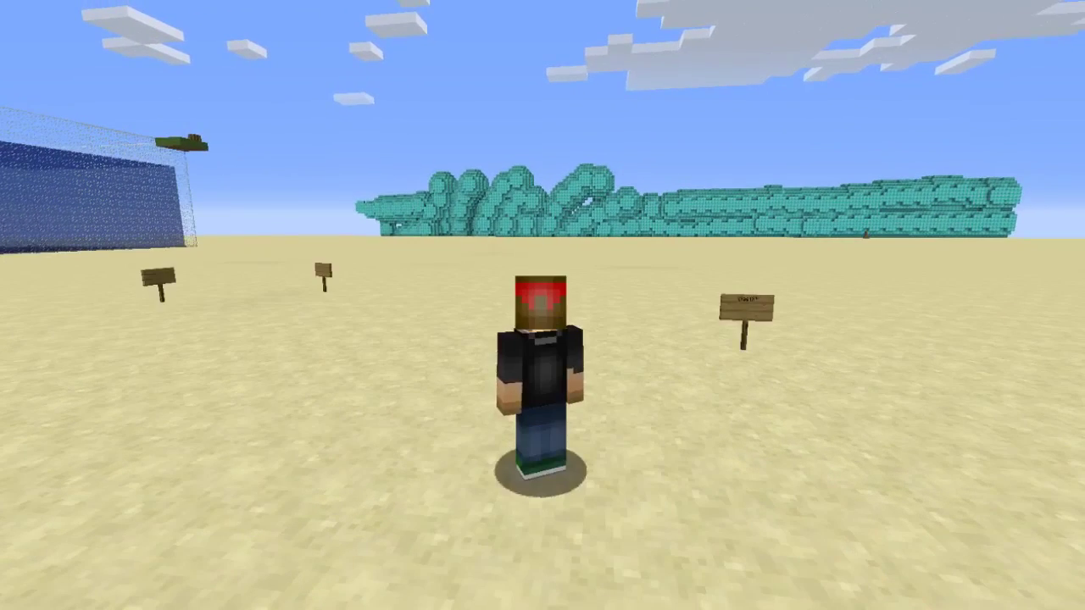